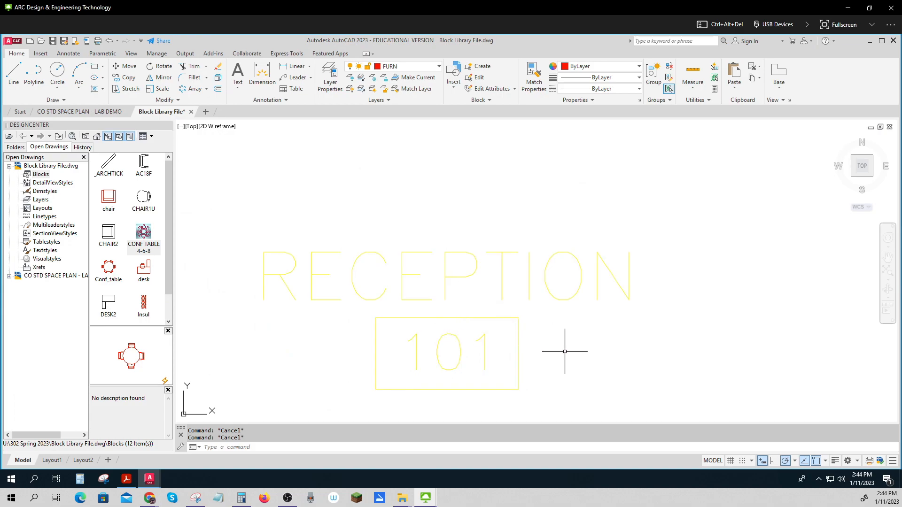
- Set FURN as the current layer
scroll(593, 362, down, 2)
middle_drag(593, 360, 453, 354)
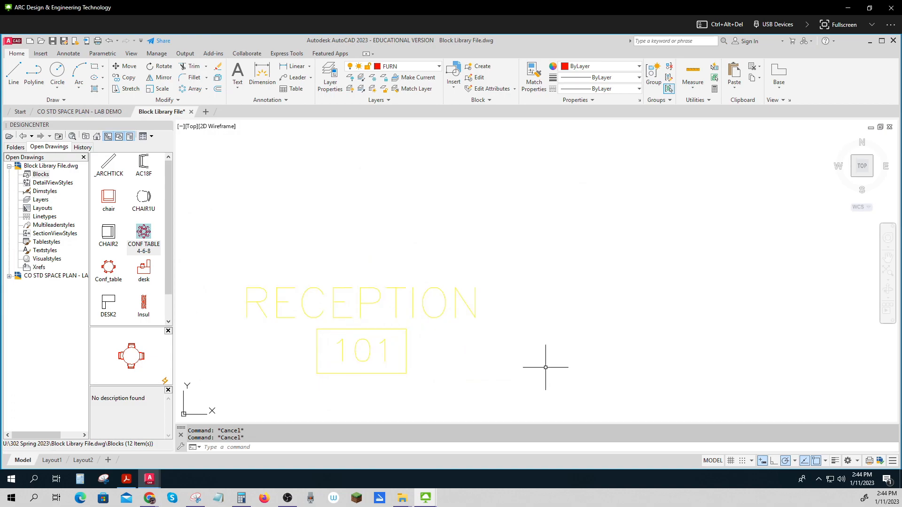
click(41, 54)
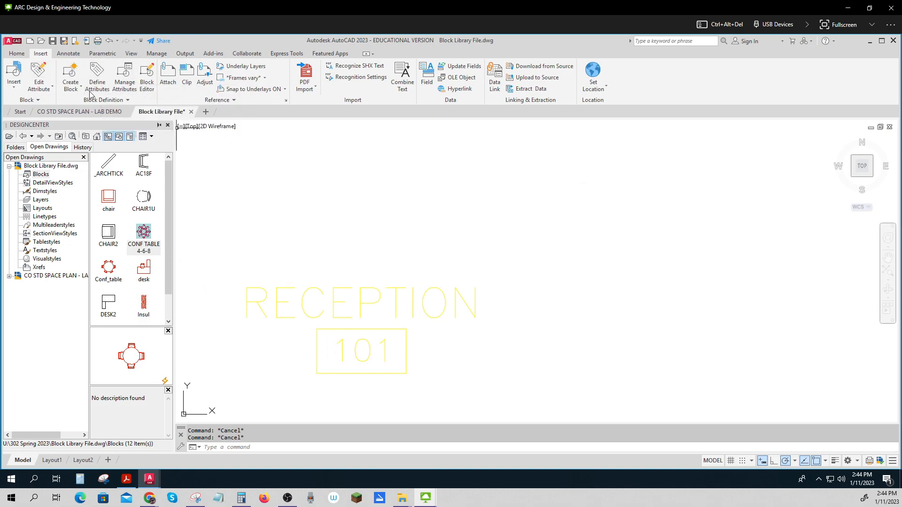
click(17, 53)
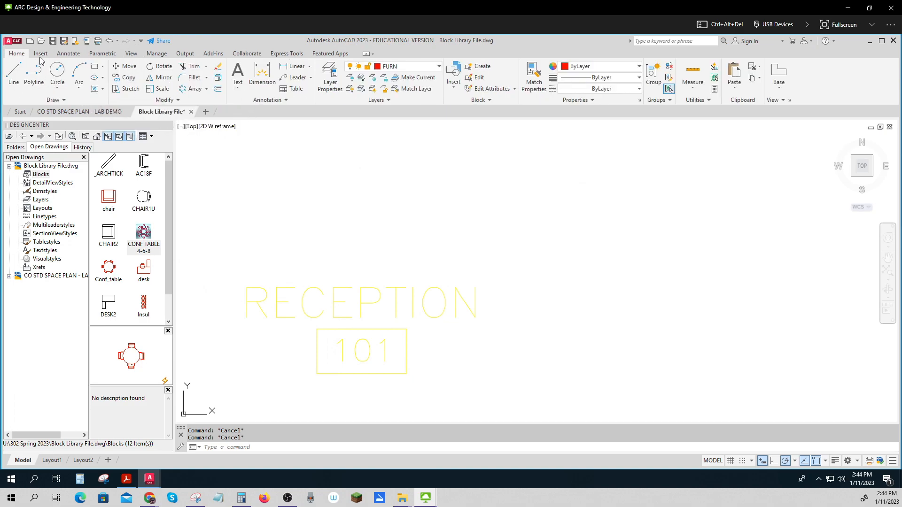
click(439, 68)
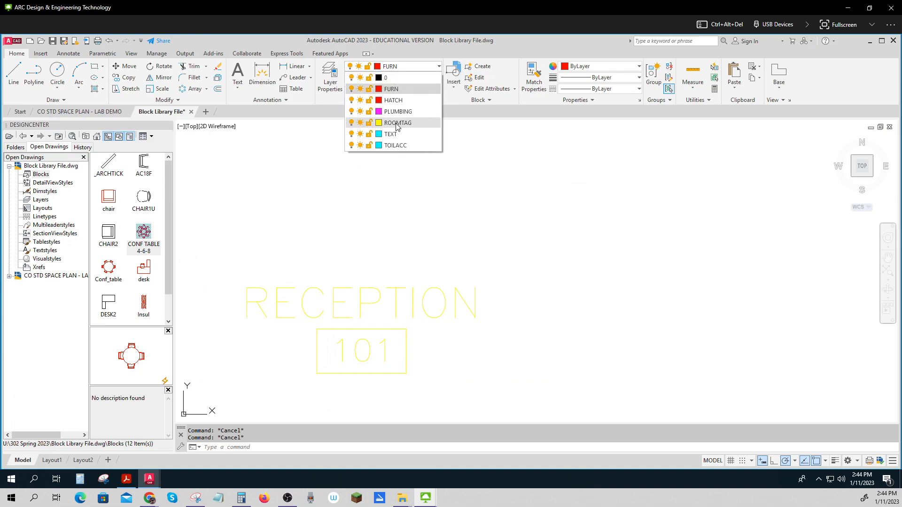
click(400, 91)
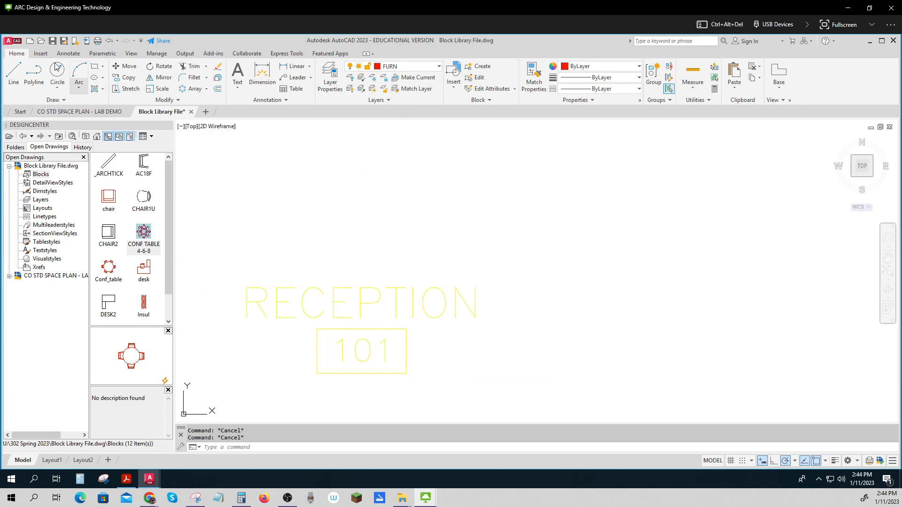
click(41, 55)
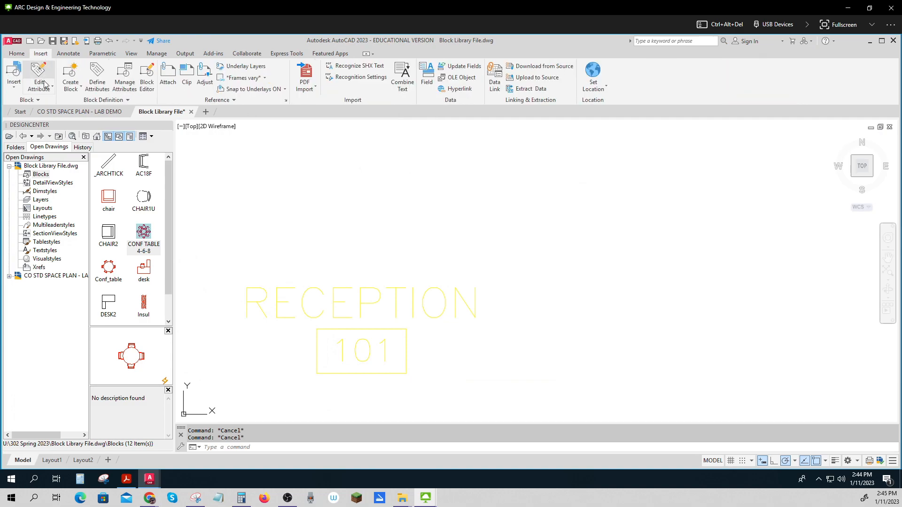
click(97, 79)
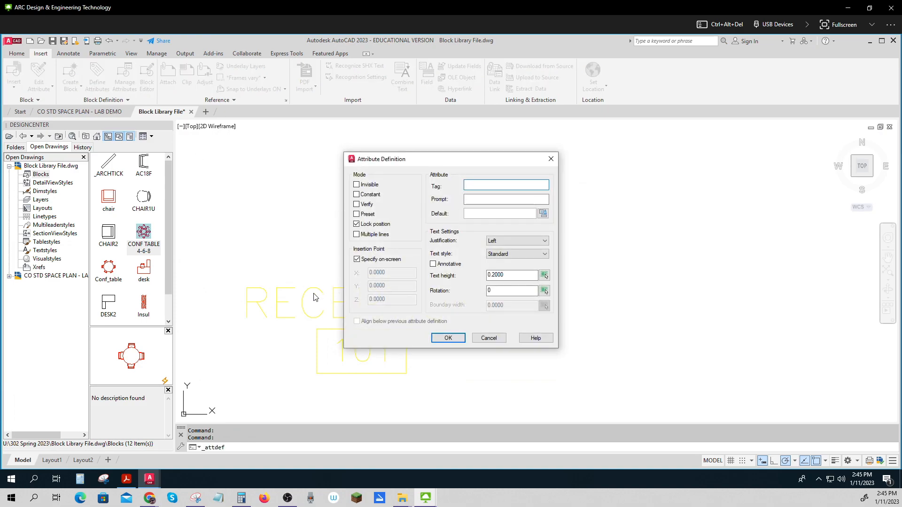
text(rOO)
drag(493, 186, 462, 185)
key(ctrl+c)
key(Tab)
key(ctrl+v)
key(ctrl+v)
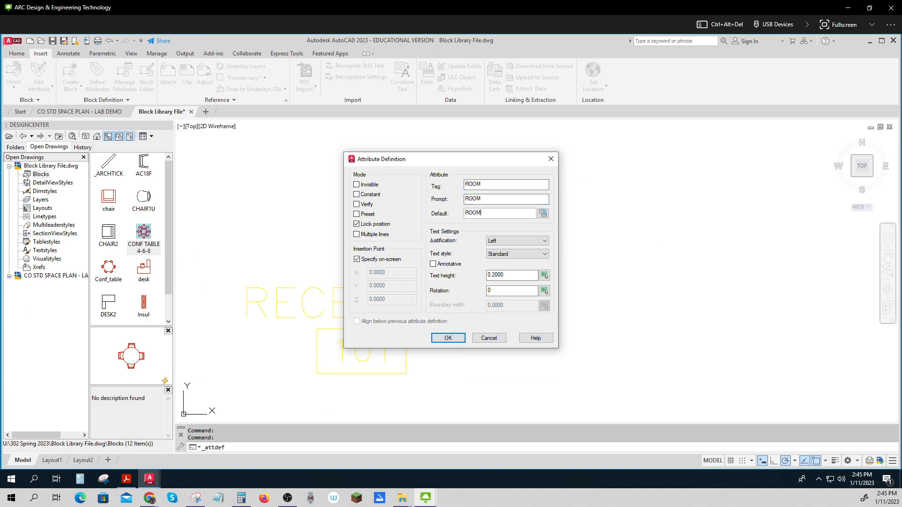
click(525, 241)
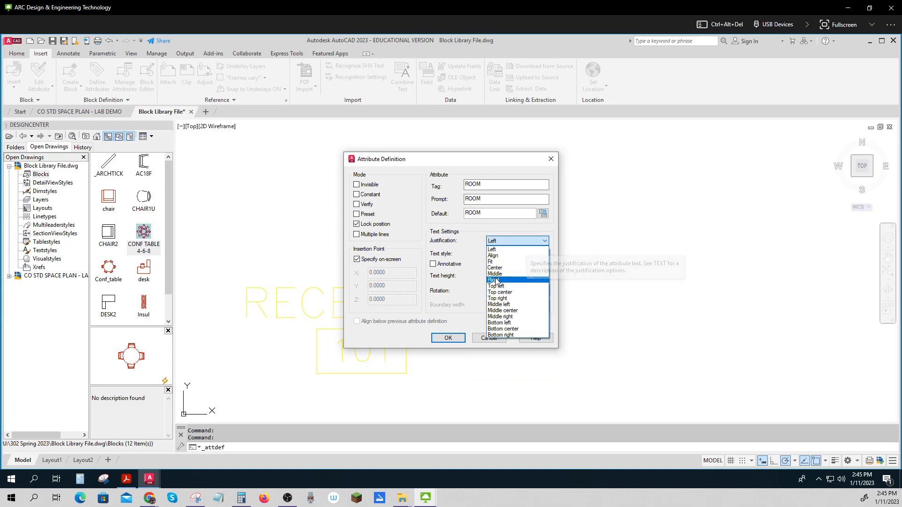
click(506, 312)
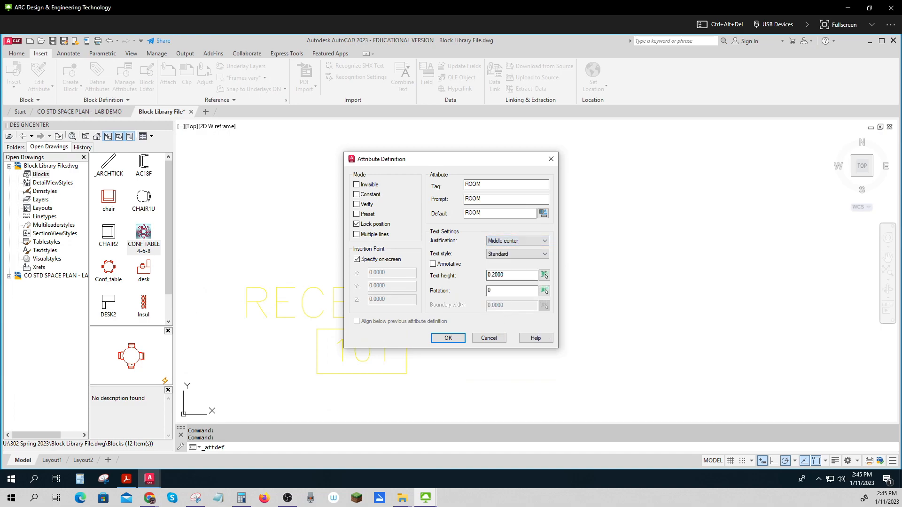
double_click(512, 276)
text(.12)
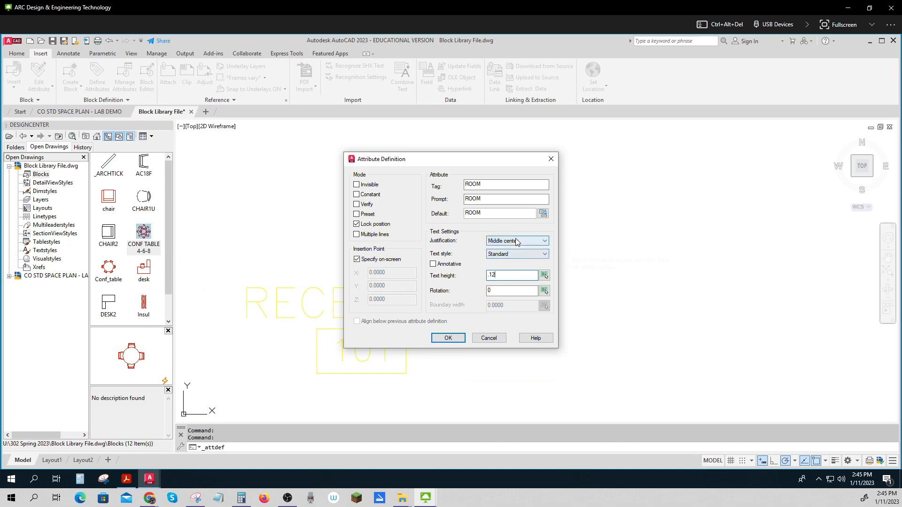
click(454, 338)
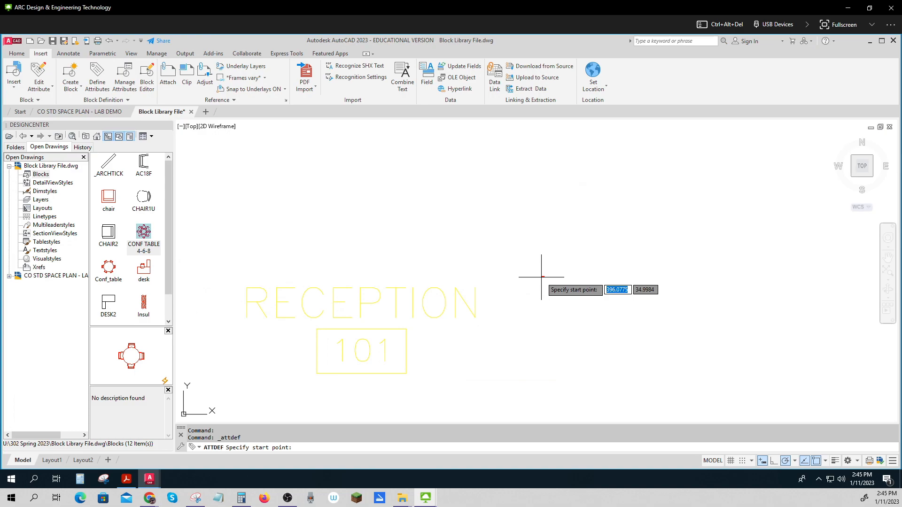
key(Escape)
key(Escape)
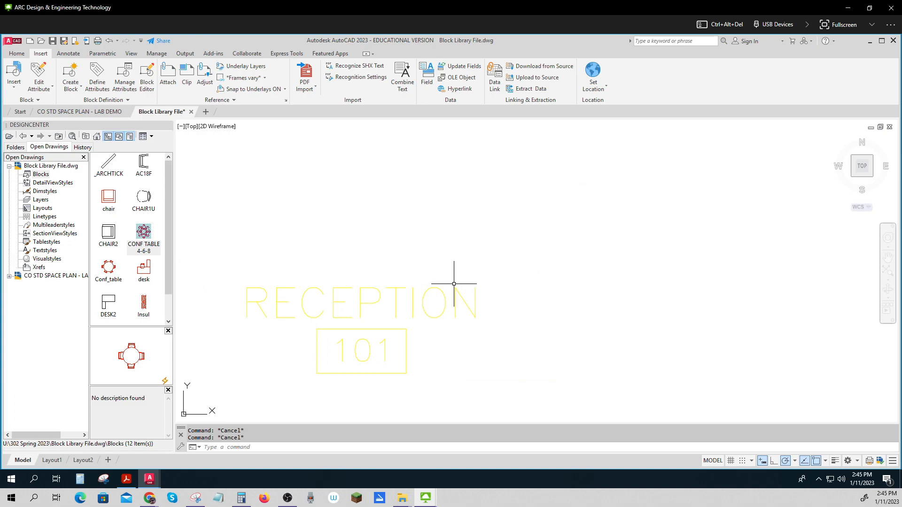
- Start a new attribute definition with ROOM as its tag, prompt and default value
click(97, 76)
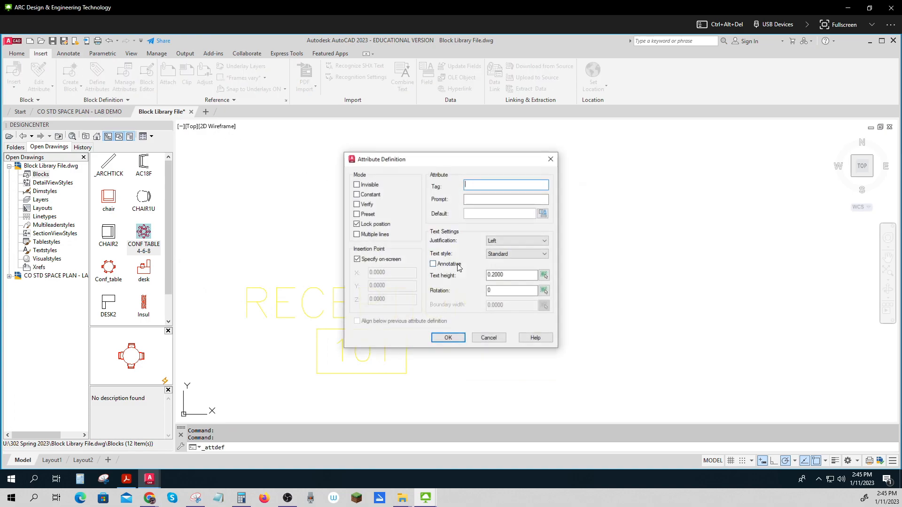
text(r)
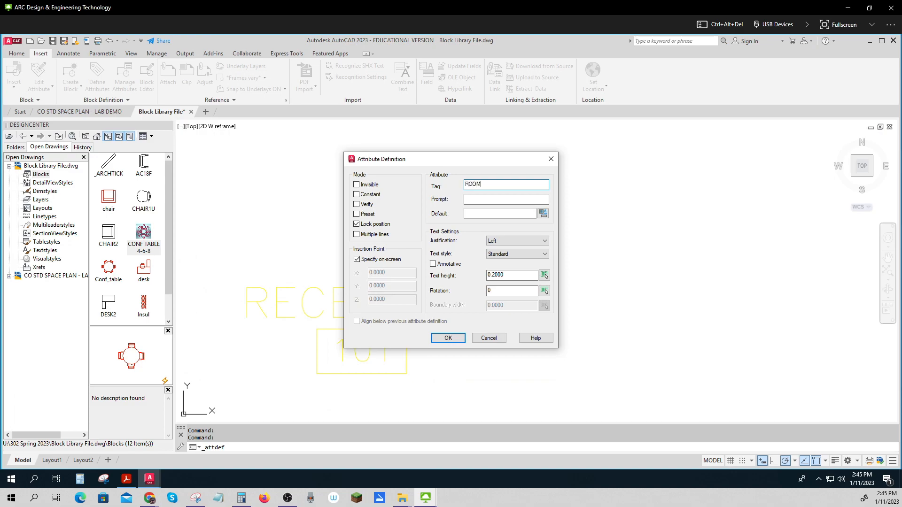
drag(488, 185, 436, 189)
key(ctrl+c)
click(484, 199)
key(ctrl+v)
key(ctrl+v)
- Give the ROOM attribute Middle center justification and a text height of 4, and place it above and right of the RECEPTION tag
click(510, 241)
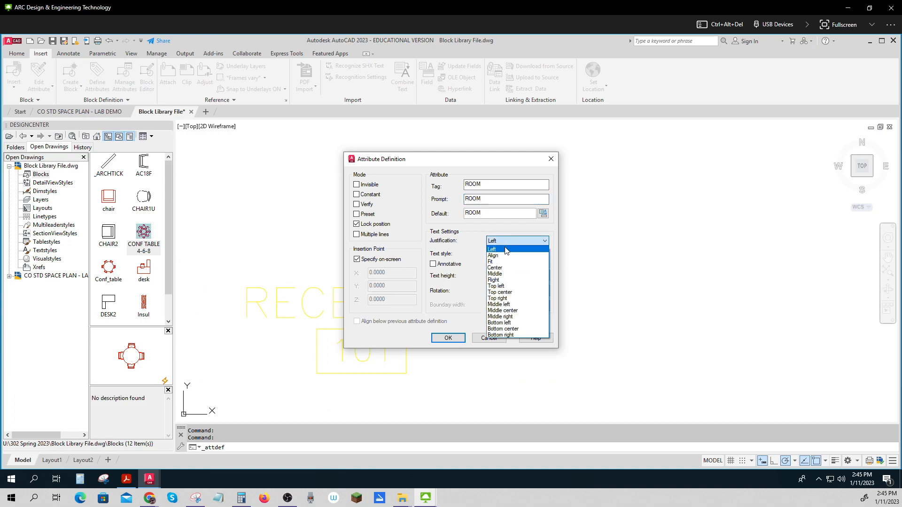
click(503, 311)
drag(508, 275, 500, 275)
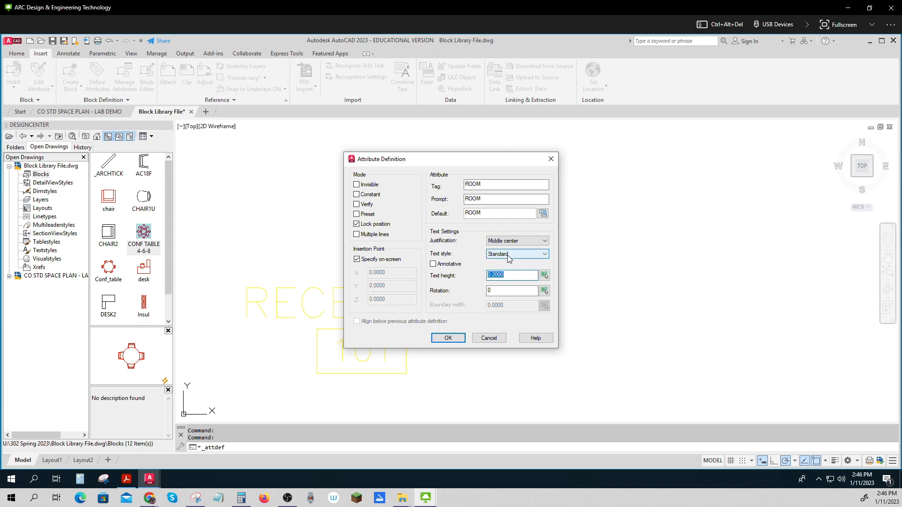
text(4)
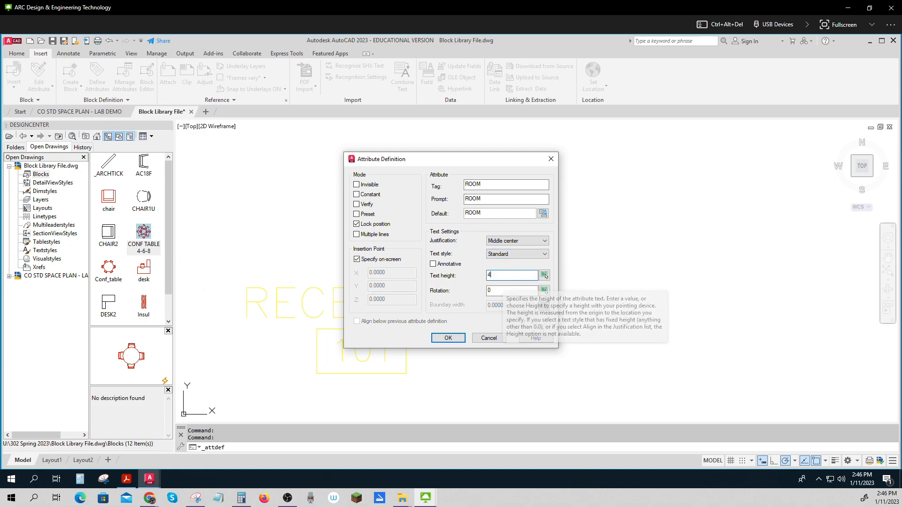
click(448, 338)
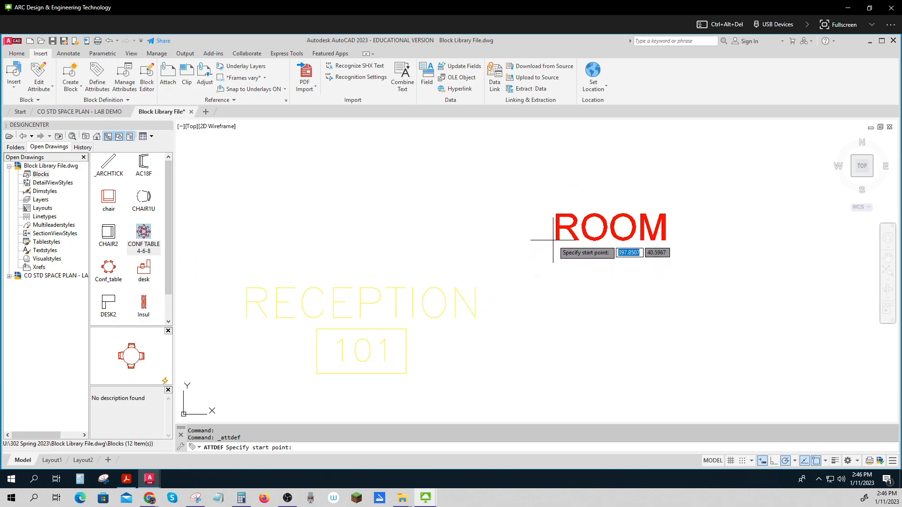
click(589, 236)
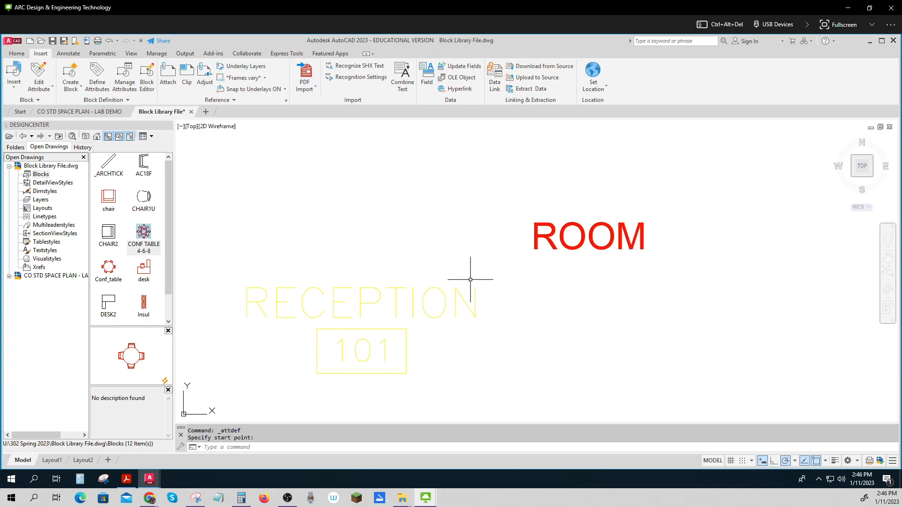
- Start a second attribute definition with NUM as its tag, prompt and default value
click(97, 76)
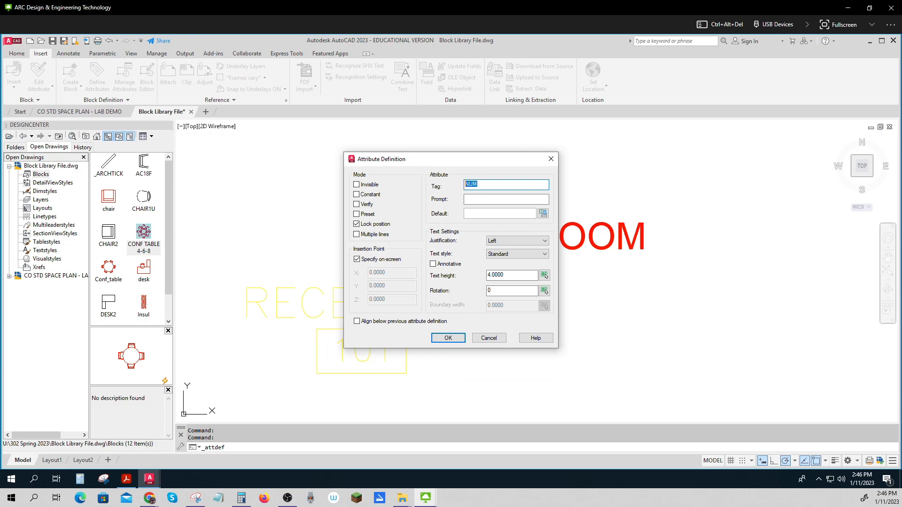
click(484, 199)
text(NUM)
key(Tab)
text(NUM)
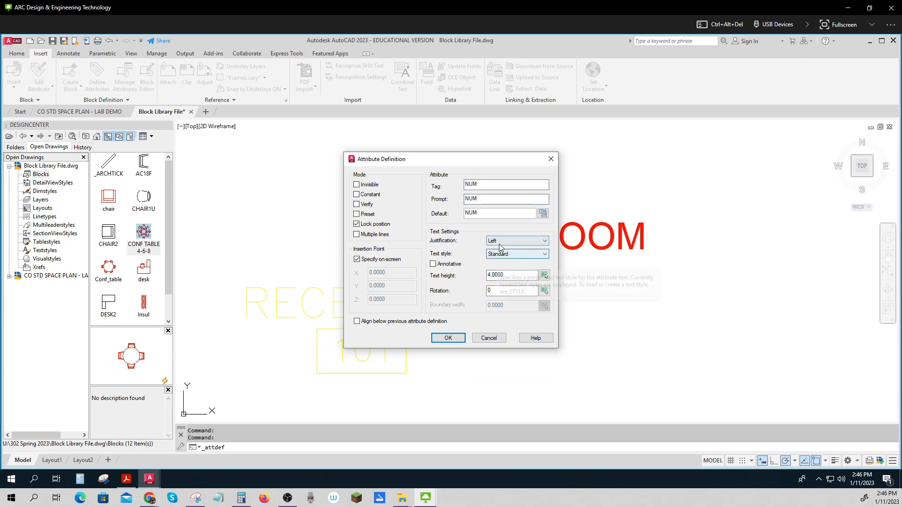
- Set the NUM attribute's justification to Middle center and place it below the ROOM attribute
click(504, 242)
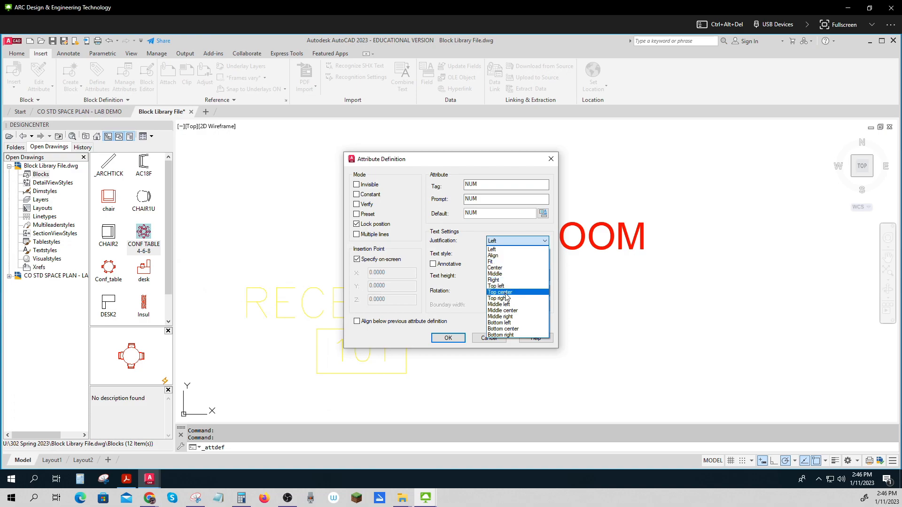
click(506, 311)
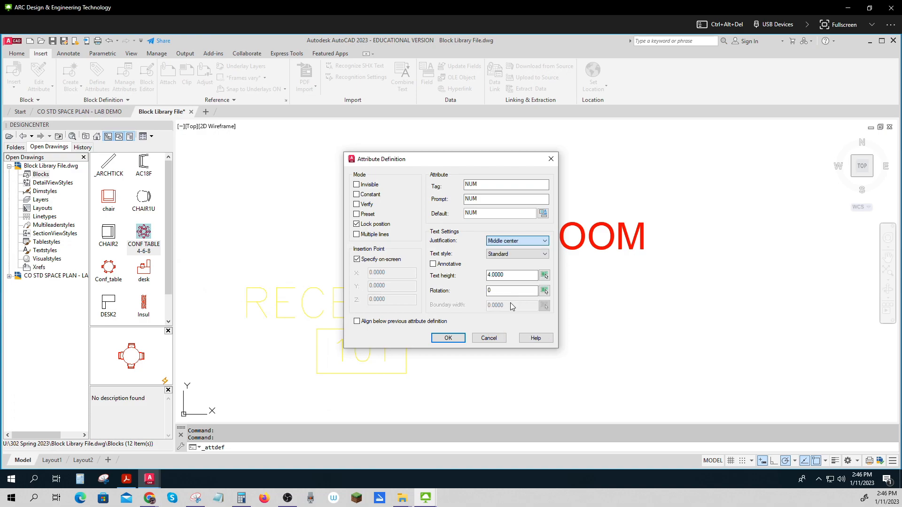
click(462, 338)
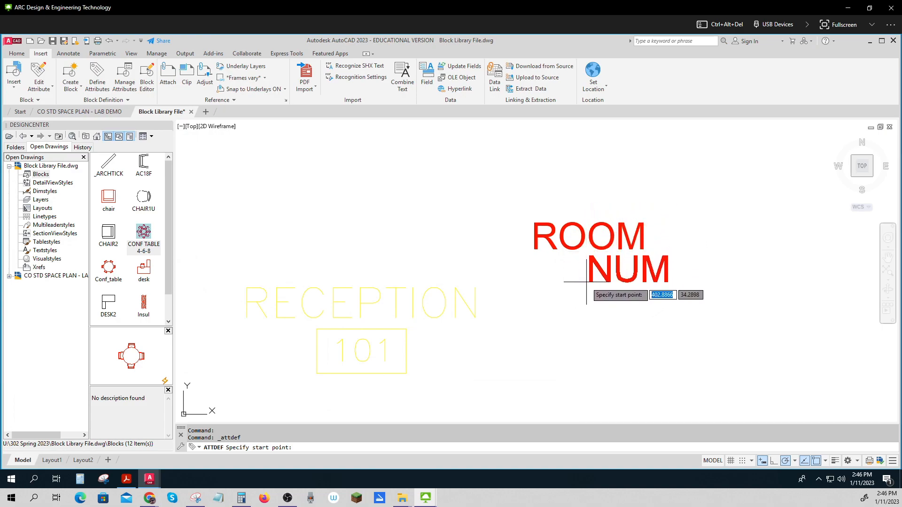
click(545, 299)
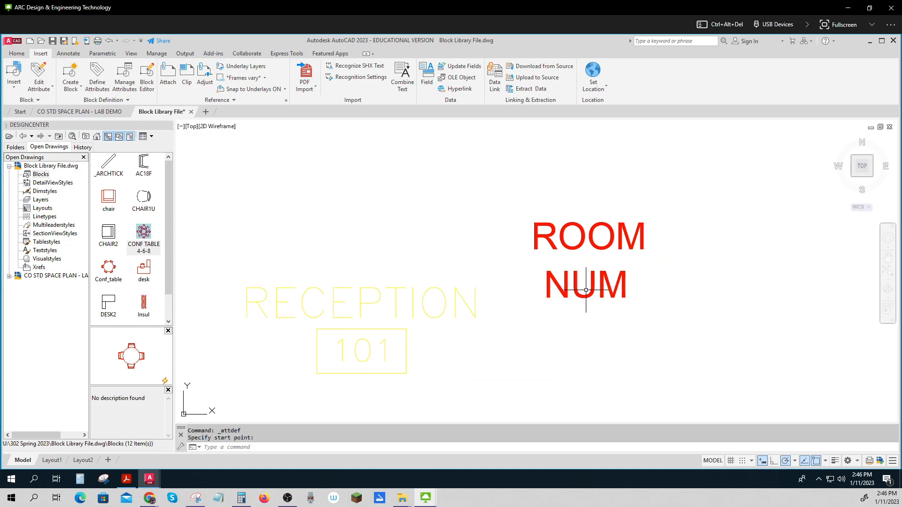
- Move the NUM attribute straight up so it sits just beneath ROOM
click(589, 296)
text(M)
key(Return)
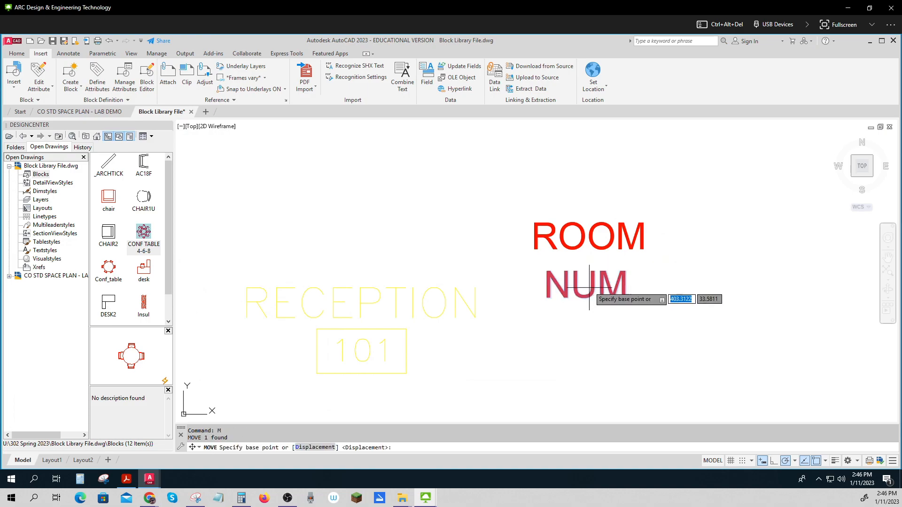
click(585, 283)
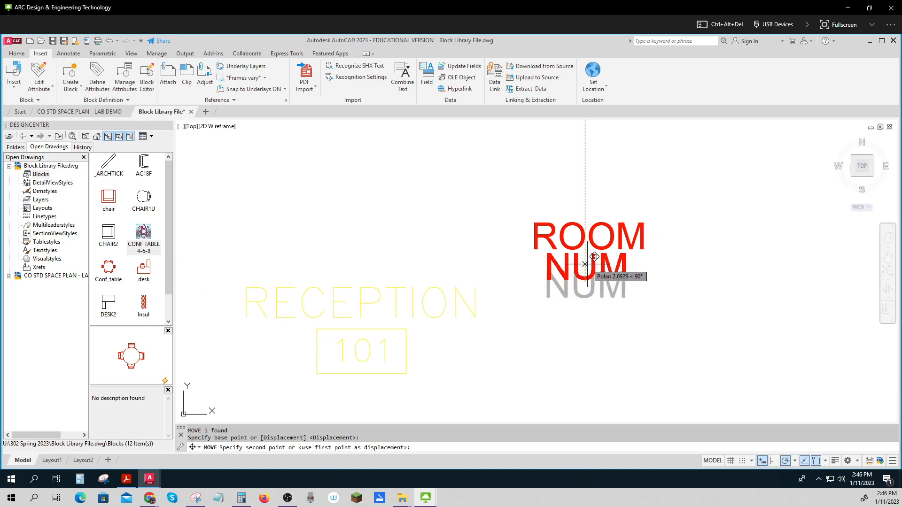
click(586, 270)
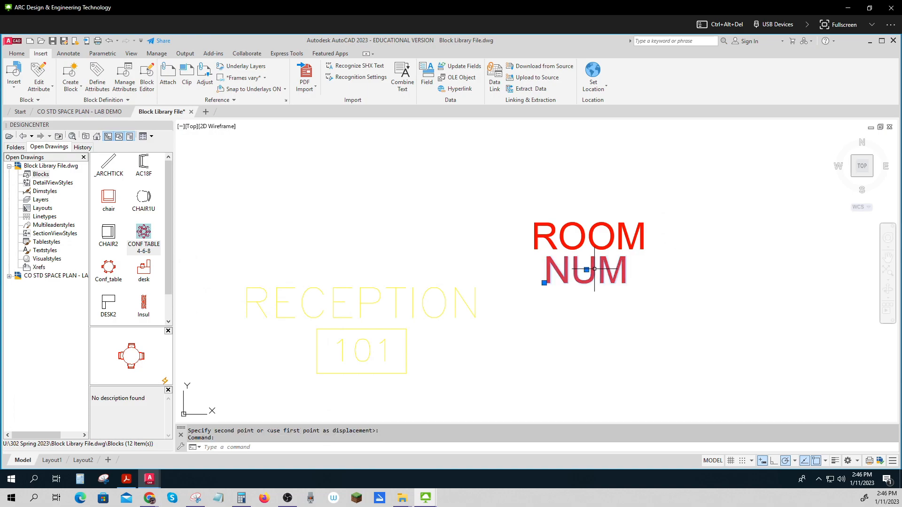
- Shift the NUM attribute slightly to the right to centre it beneath ROOM
click(586, 270)
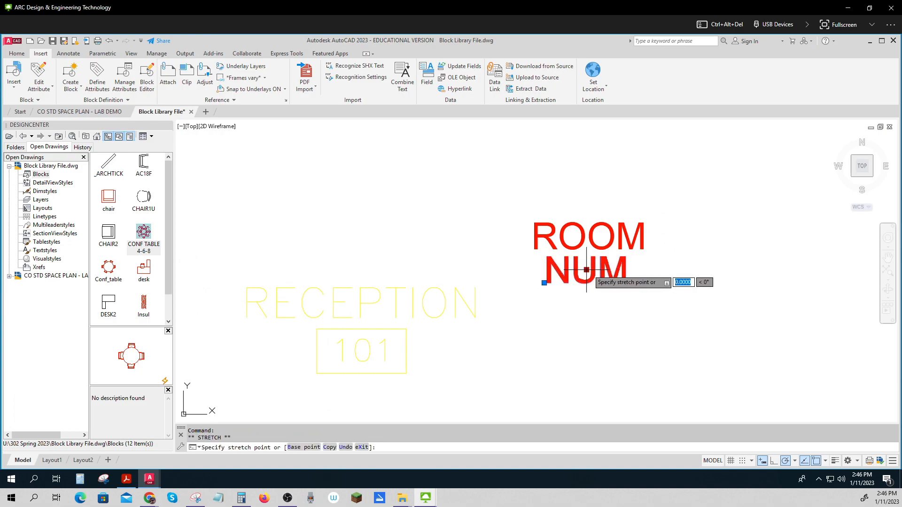
scroll(587, 269, up, 6)
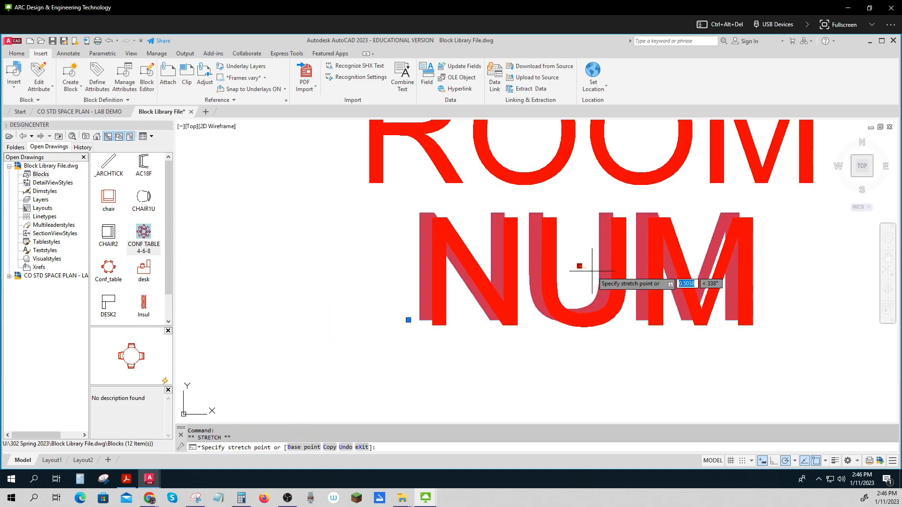
click(592, 267)
scroll(593, 267, down, 5)
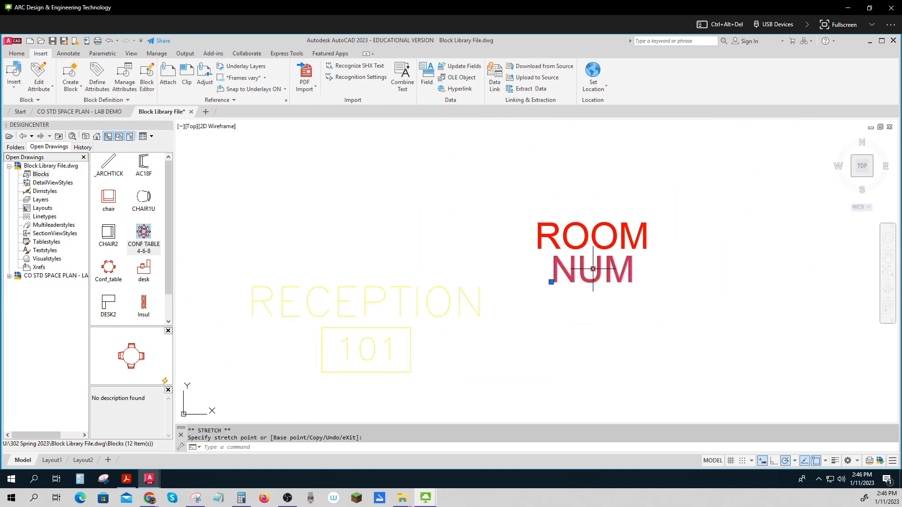
key(Escape)
key(Escape)
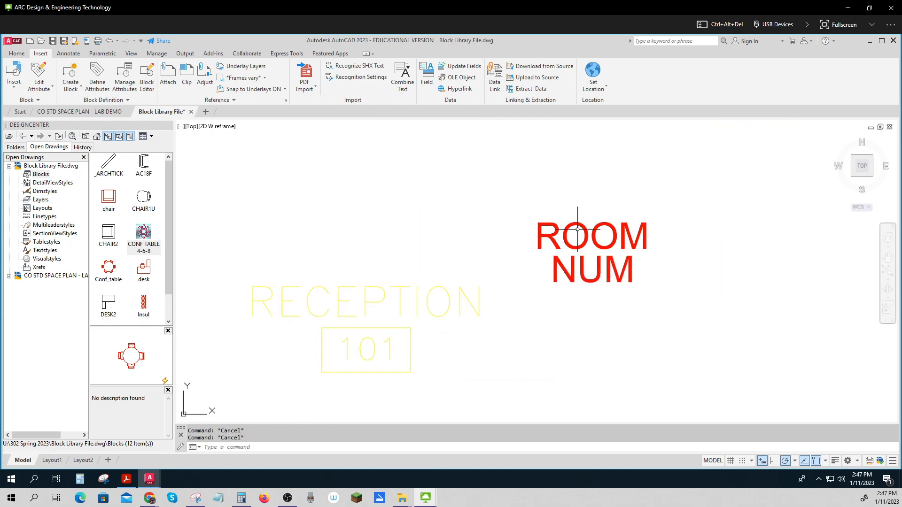
click(581, 225)
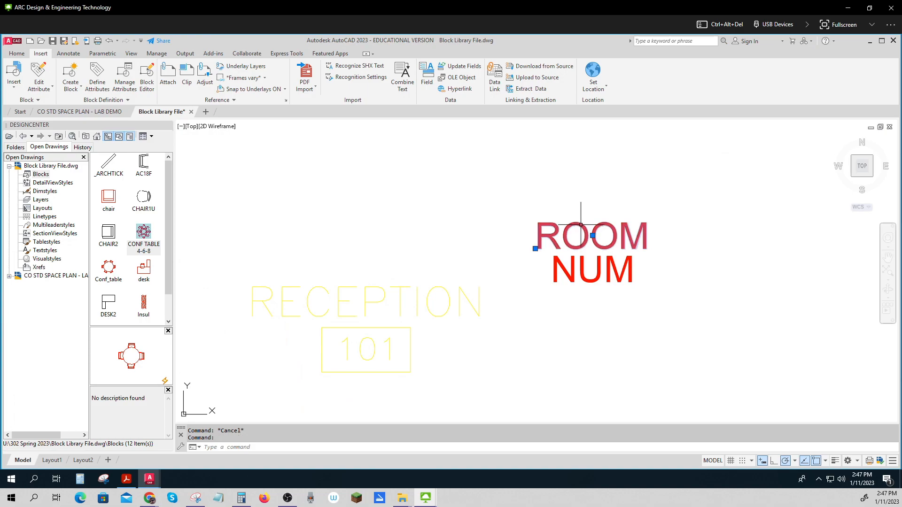
key(Escape)
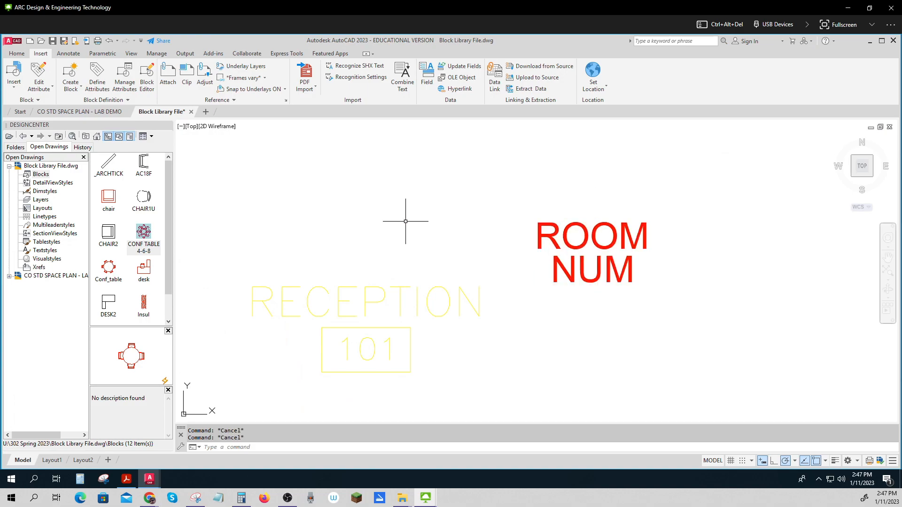
- Start a block definition named ROOM # with its base point between the ROOM and NUM attributes
click(74, 81)
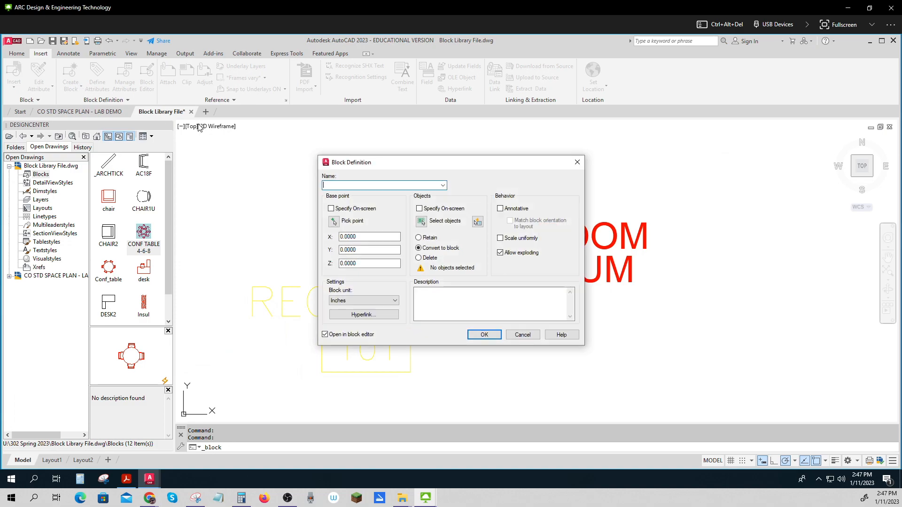
text(ROOM #)
click(334, 221)
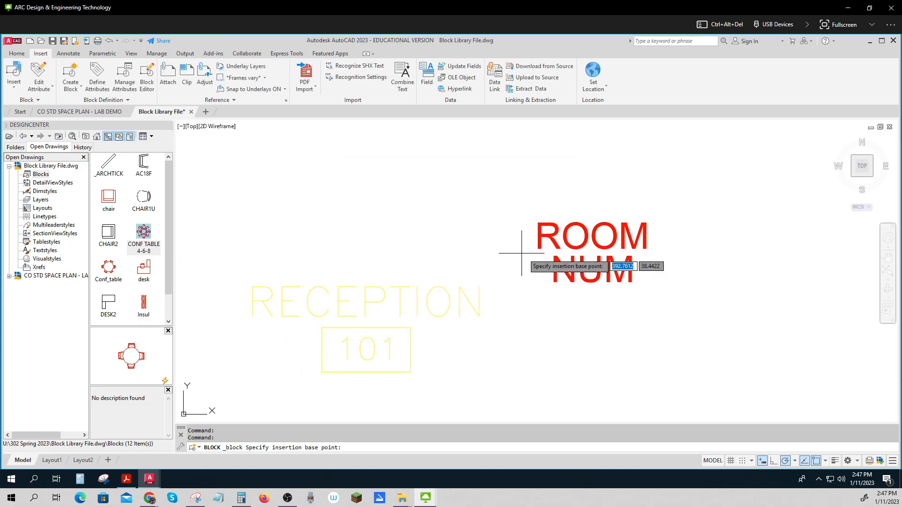
click(591, 253)
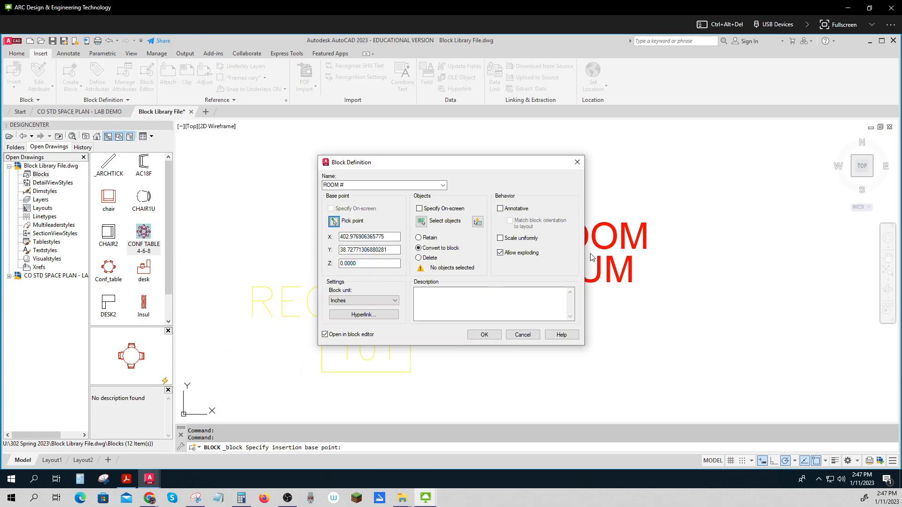
- Select the ROOM and NUM attribute definitions as the objects of the ROOM # block
click(421, 221)
click(613, 230)
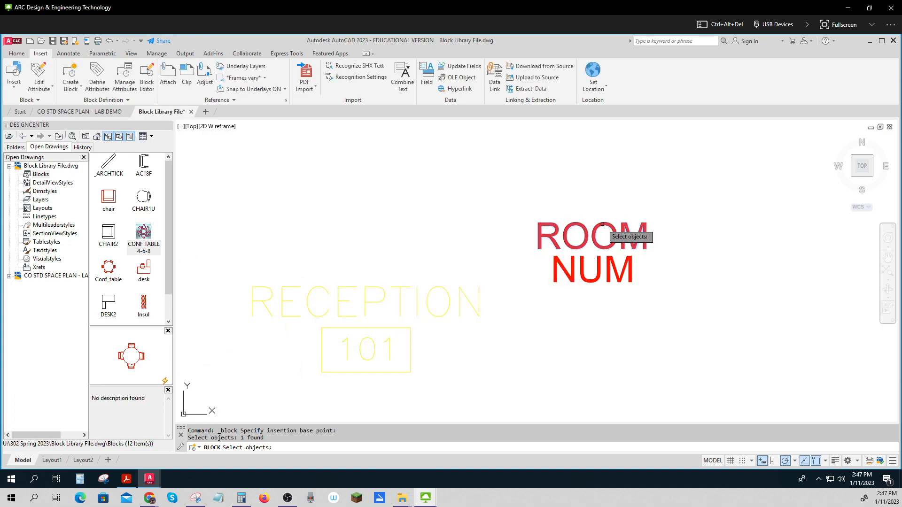
click(603, 256)
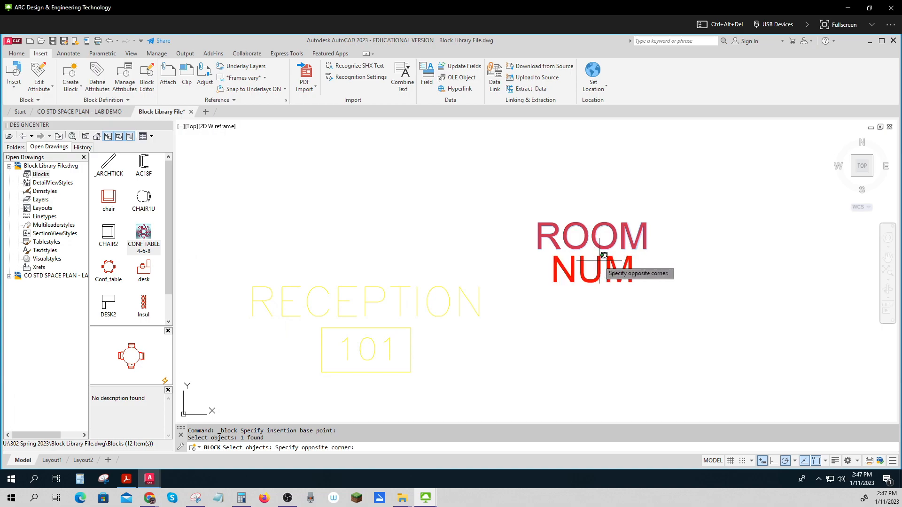
click(600, 260)
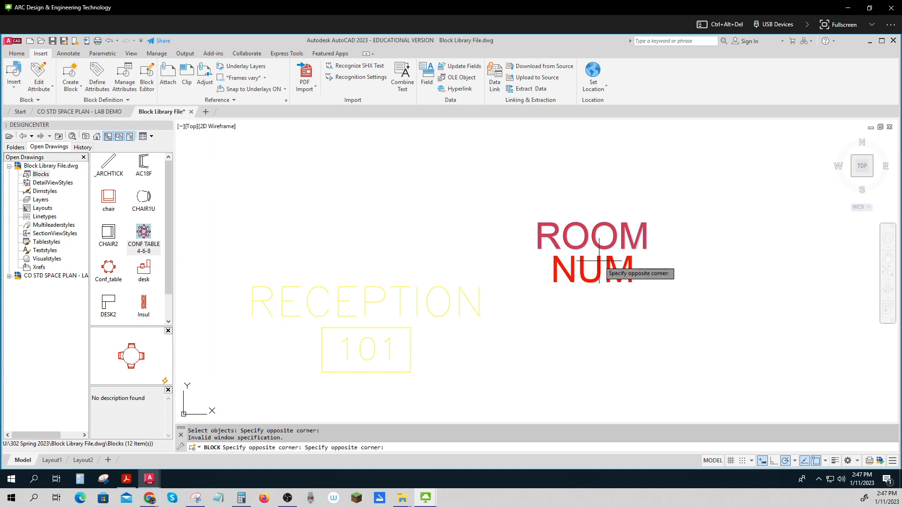
click(623, 285)
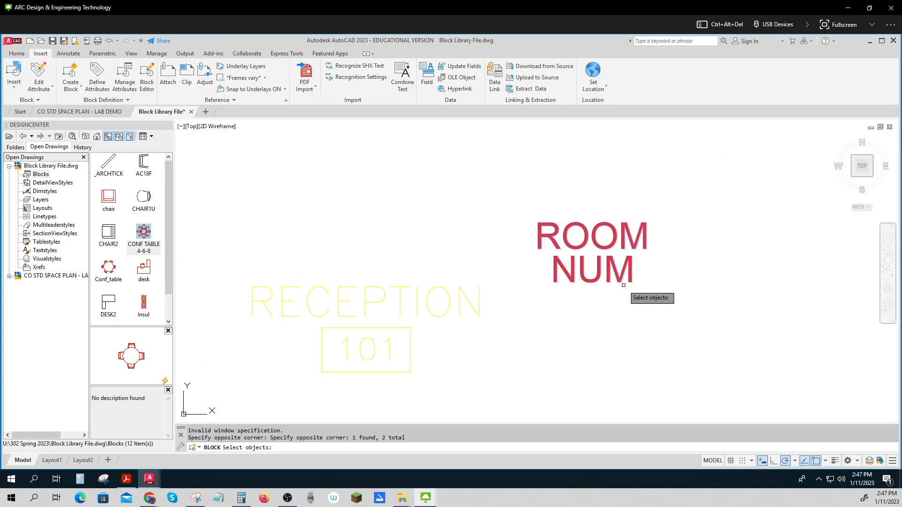
click(630, 288)
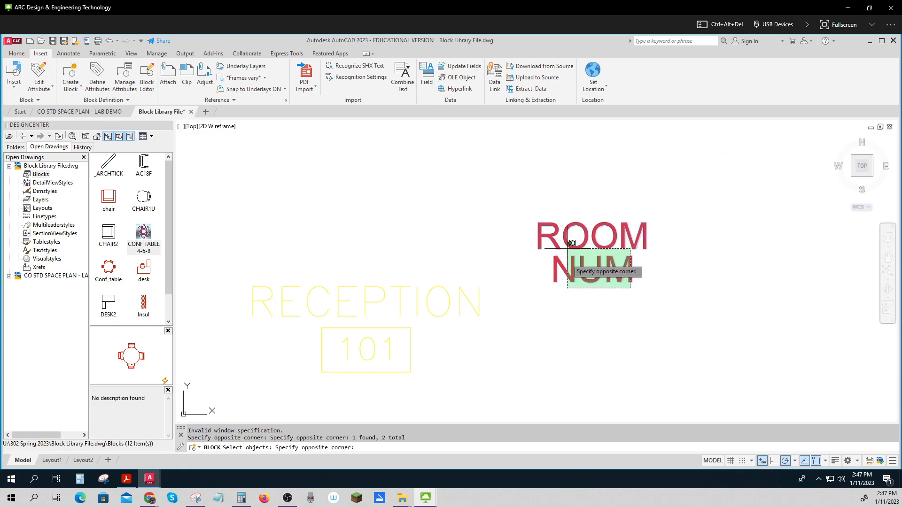
click(568, 267)
key(Return)
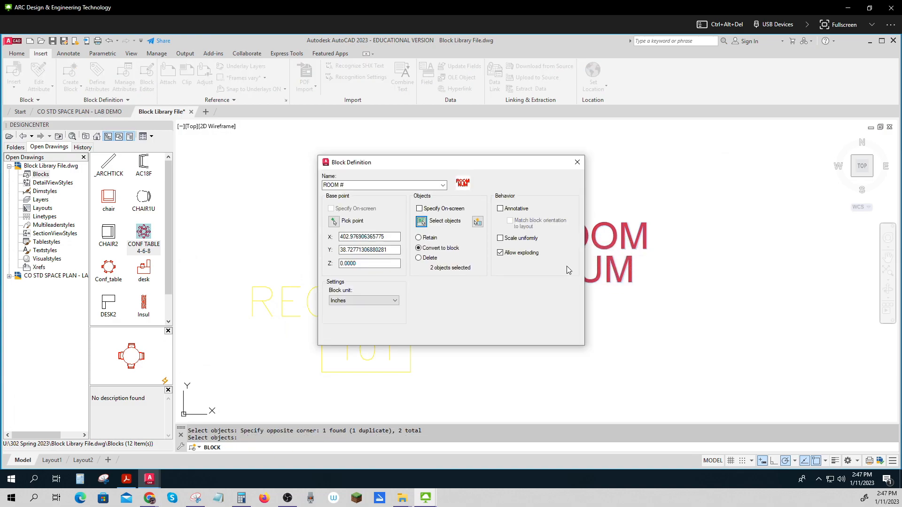
- Create the ROOM # block by converting the selected attributes, with opening in the block editor turned off
key(ctrl)
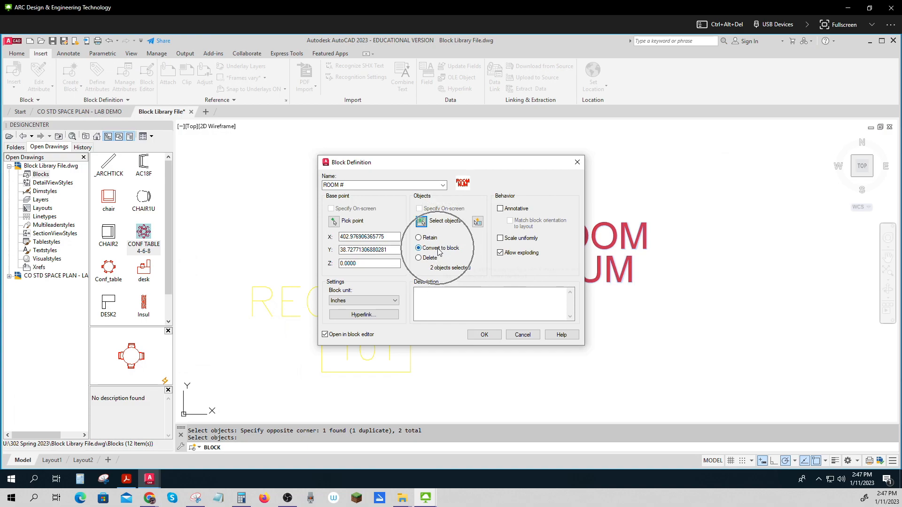
click(325, 335)
click(484, 335)
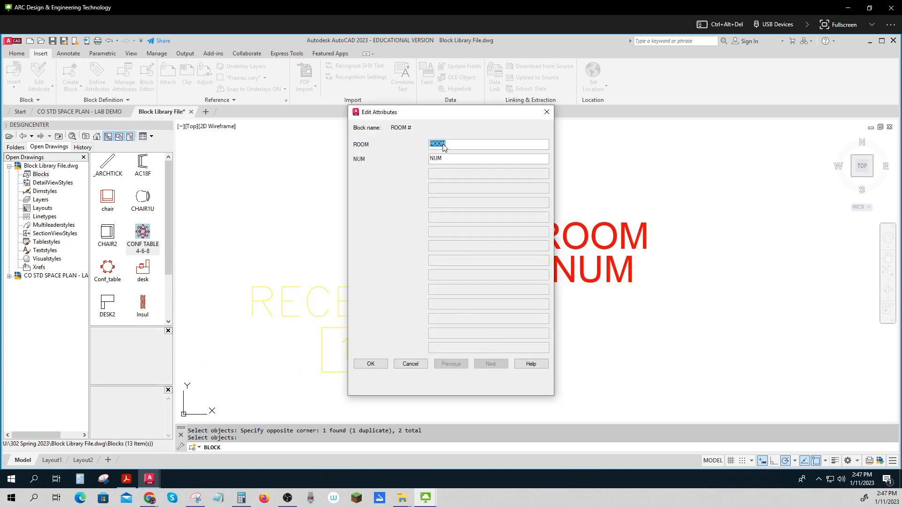
- Fill in the converted tag's attributes with BATHROOM for ROOM and 100 for NUM
text(B)
key(Tab)
text(100)
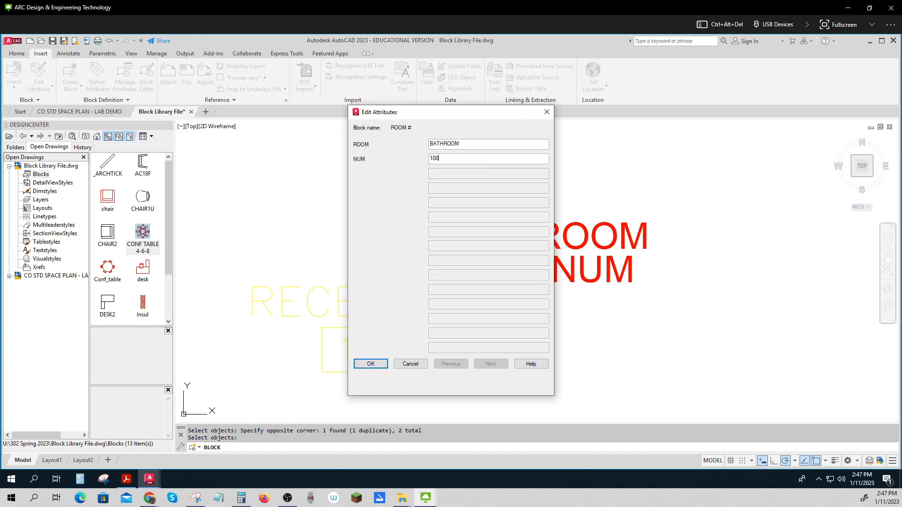
click(370, 364)
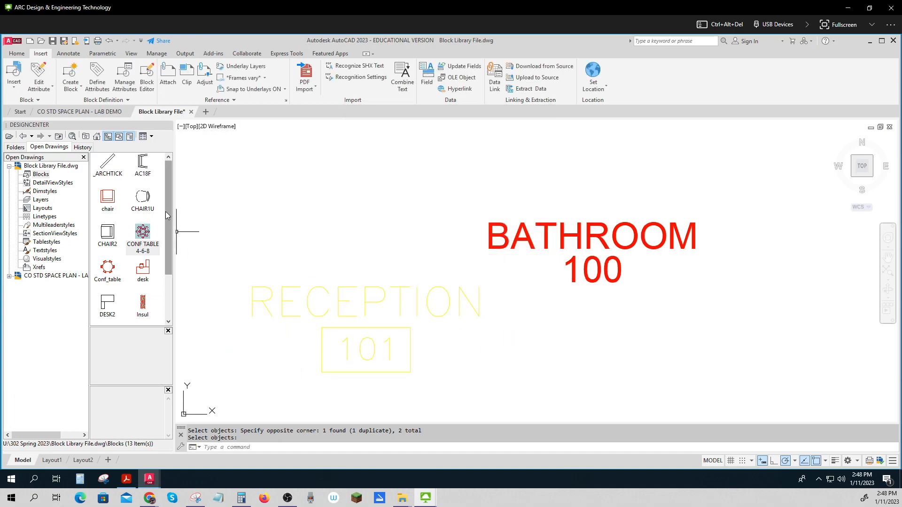
- Insert another ROOM # block above the RECEPTION tag with STORAGE as the room and 101 as the number
drag(165, 212, 165, 266)
drag(108, 273, 370, 192)
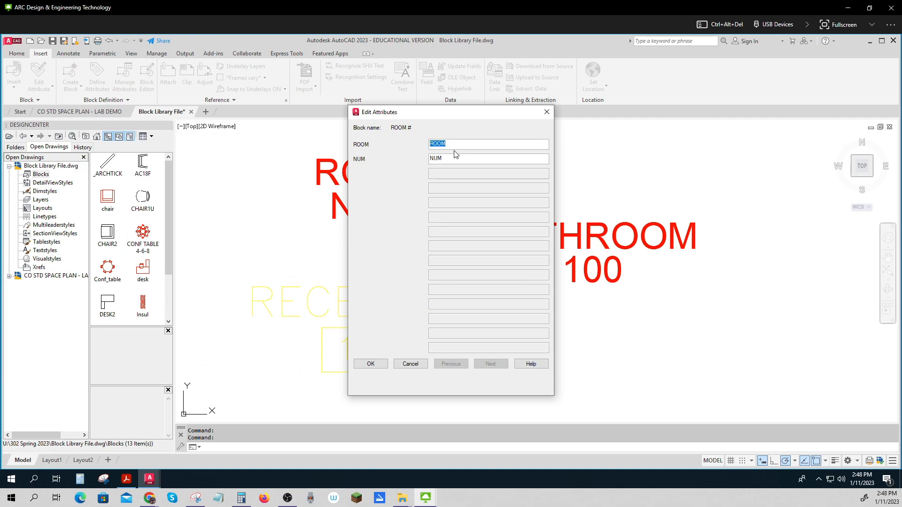
text(STORAGE)
key(Tab)
text(1)
key(shift+Tab)
click(371, 364)
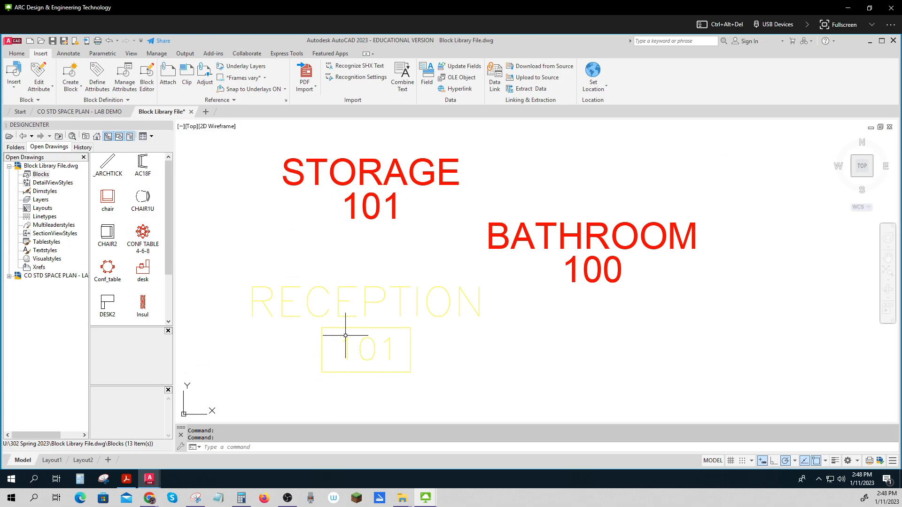
- Select the existing RECEPTION 101 tag to examine its text and frame, and clear the selection
scroll(343, 329, up, 2)
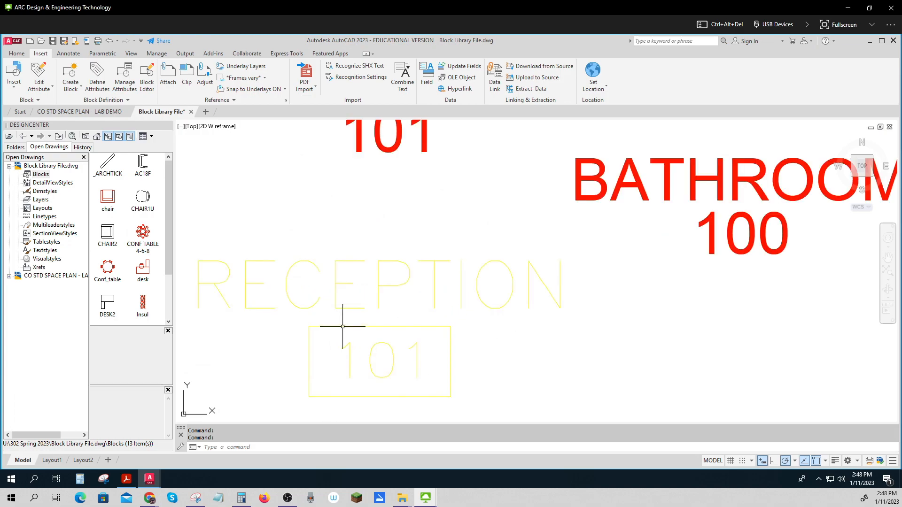
click(343, 325)
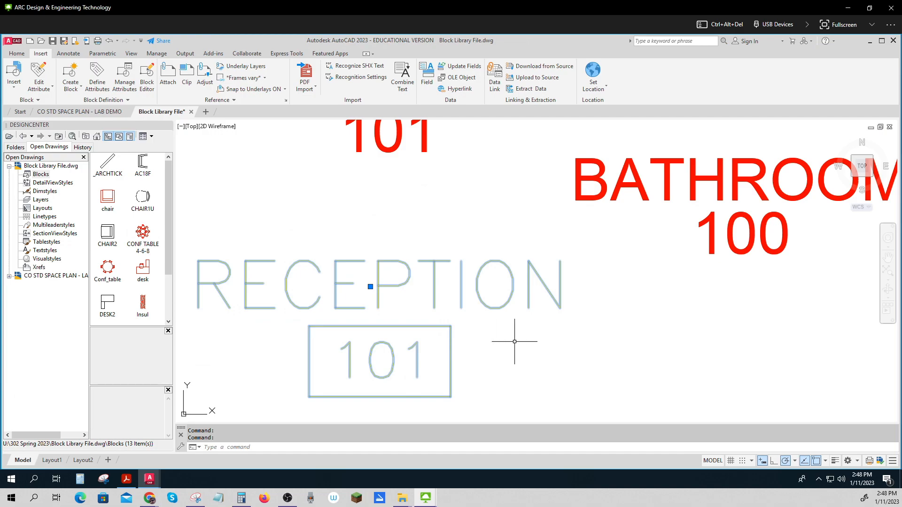
key(Escape)
key(Escape)
scroll(515, 342, down, 4)
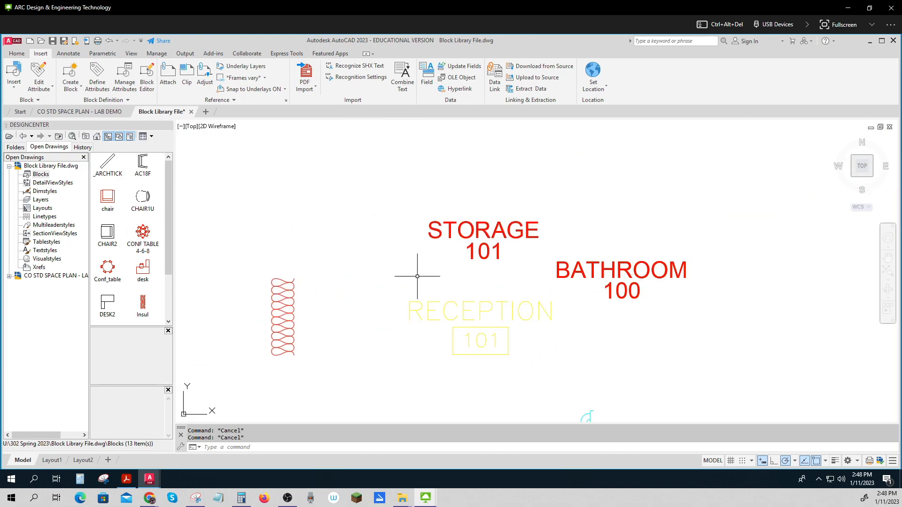
- Switch to the CO STD SPACE PLAN - LAB DEMO drawing and insert the ROOM # block in the bathroom beside the toilet
key(ctrl+Tab)
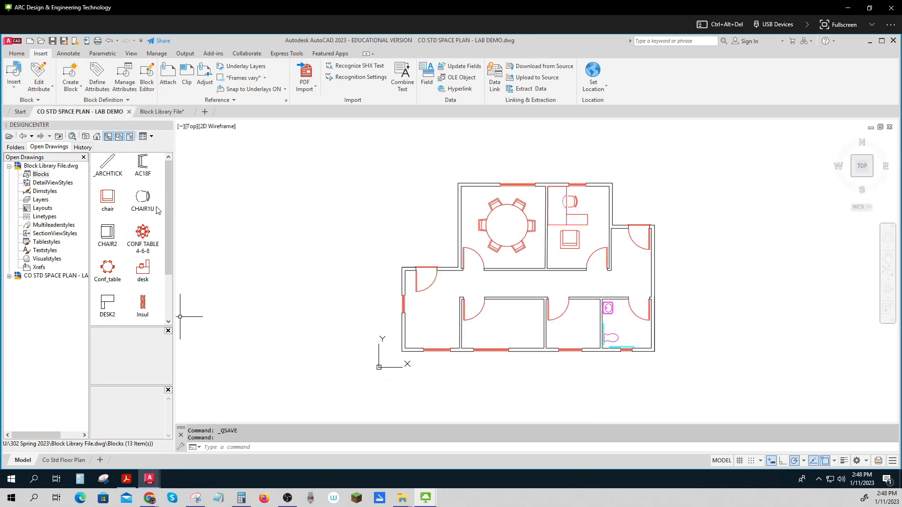
drag(167, 202, 165, 266)
click(111, 275)
drag(111, 275, 627, 330)
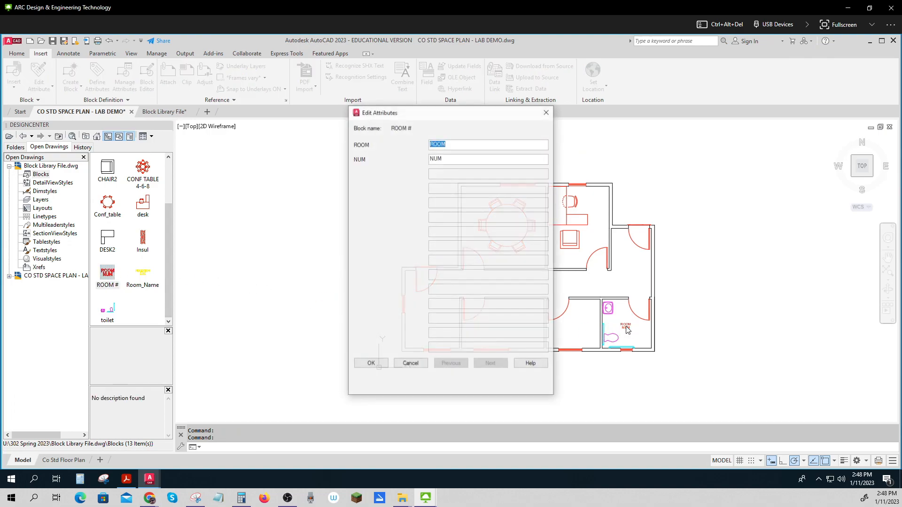
- Set the inserted tag's ROOM attribute to BATHROOM and its NUM attribute to 100
text(BATHR)
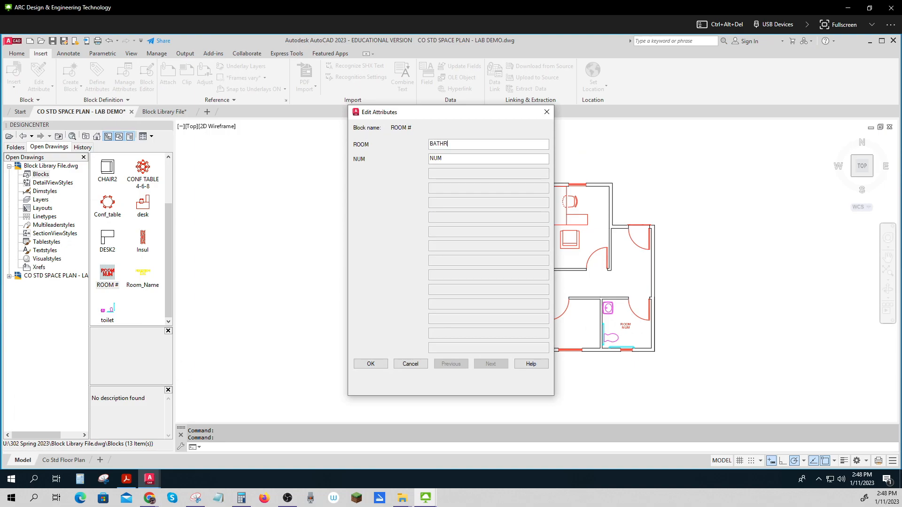
key(Tab)
text(100)
click(370, 364)
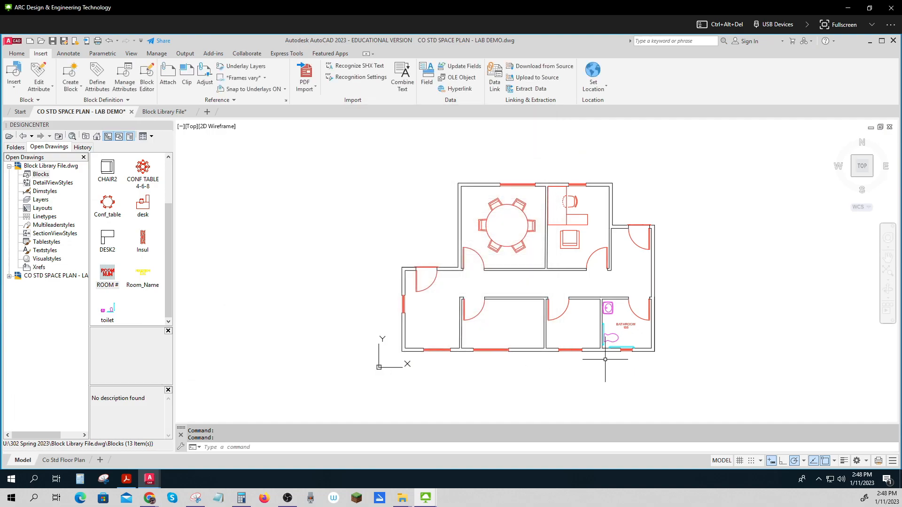
- Review the bathroom tag's attribute values with the ATTEDIT command and close them without changes
scroll(633, 338, up, 4)
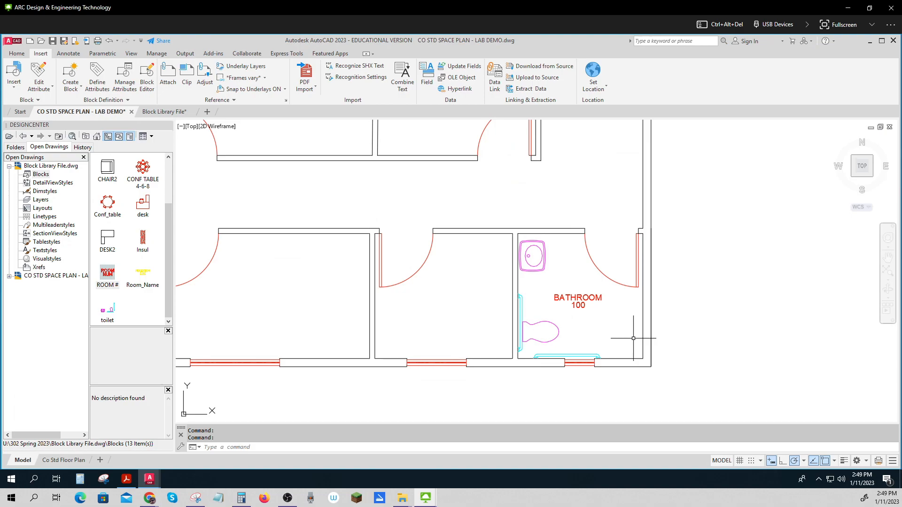
text(ATTEDIT)
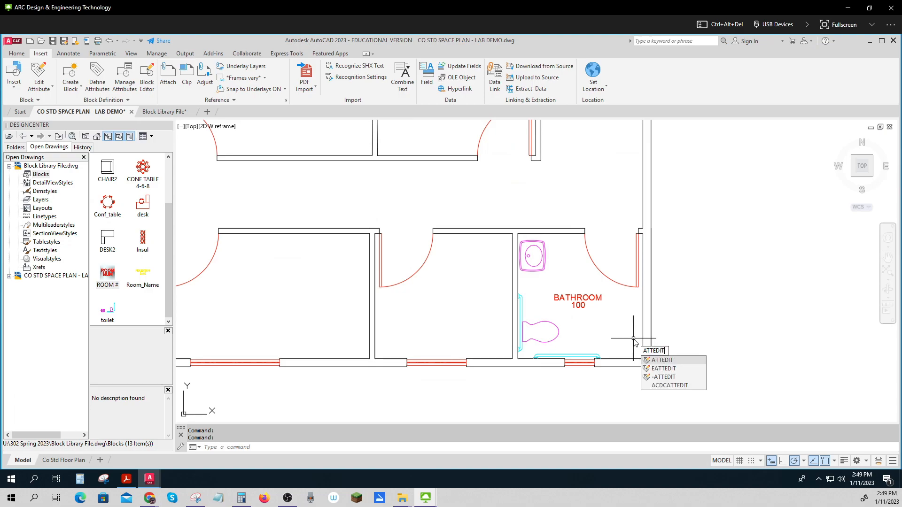
key(Return)
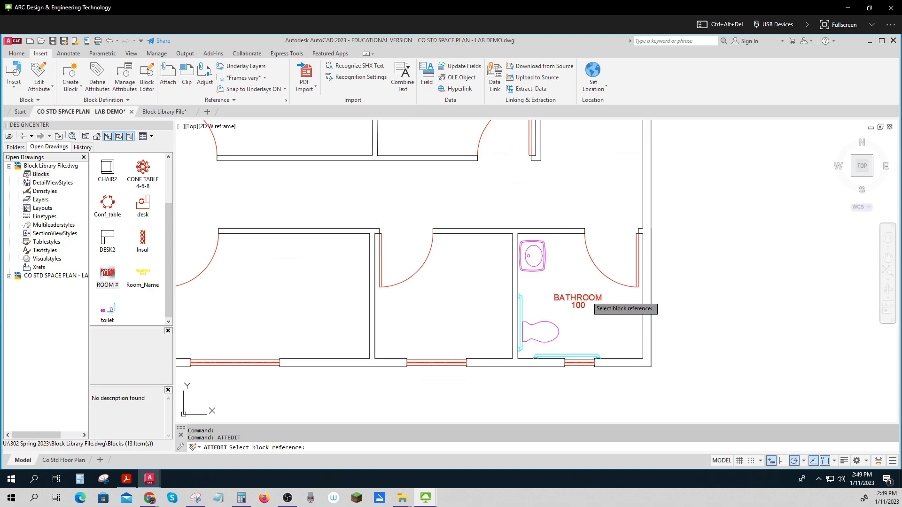
click(587, 299)
click(402, 366)
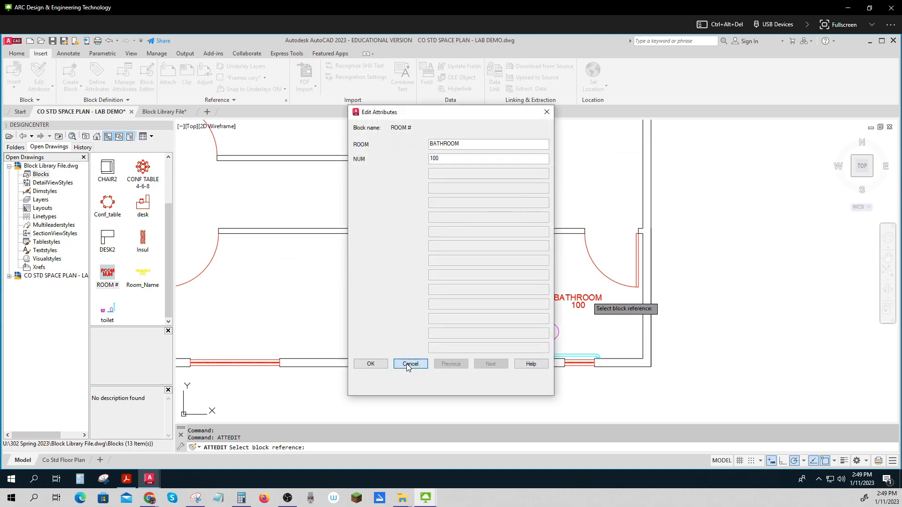
key(Escape)
key(Escape)
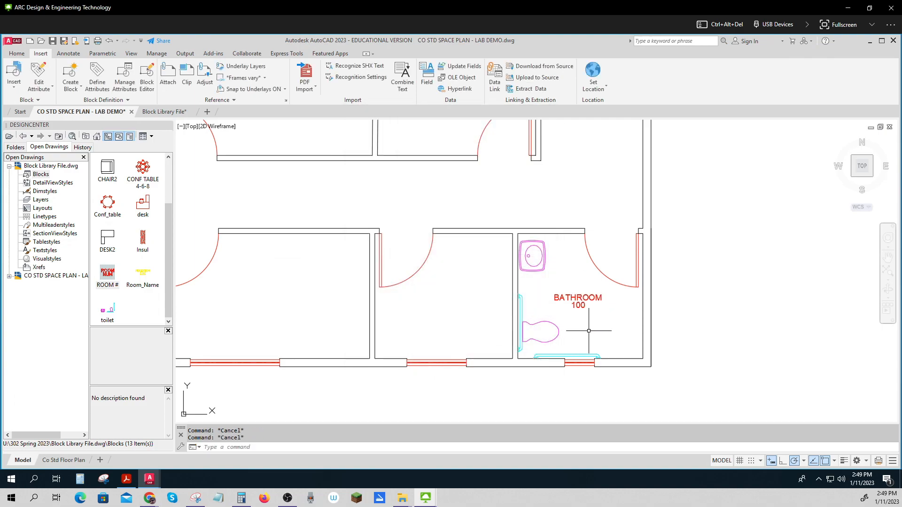